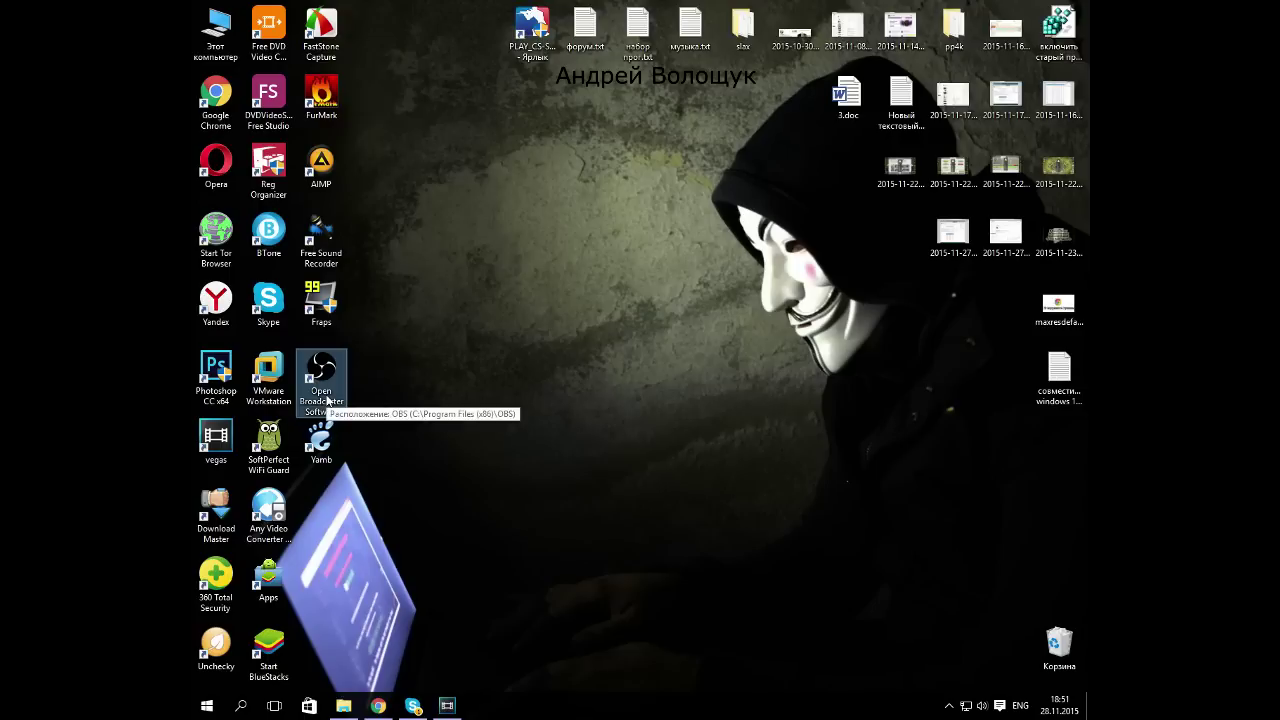
right_click(397, 340)
left_click(418, 394)
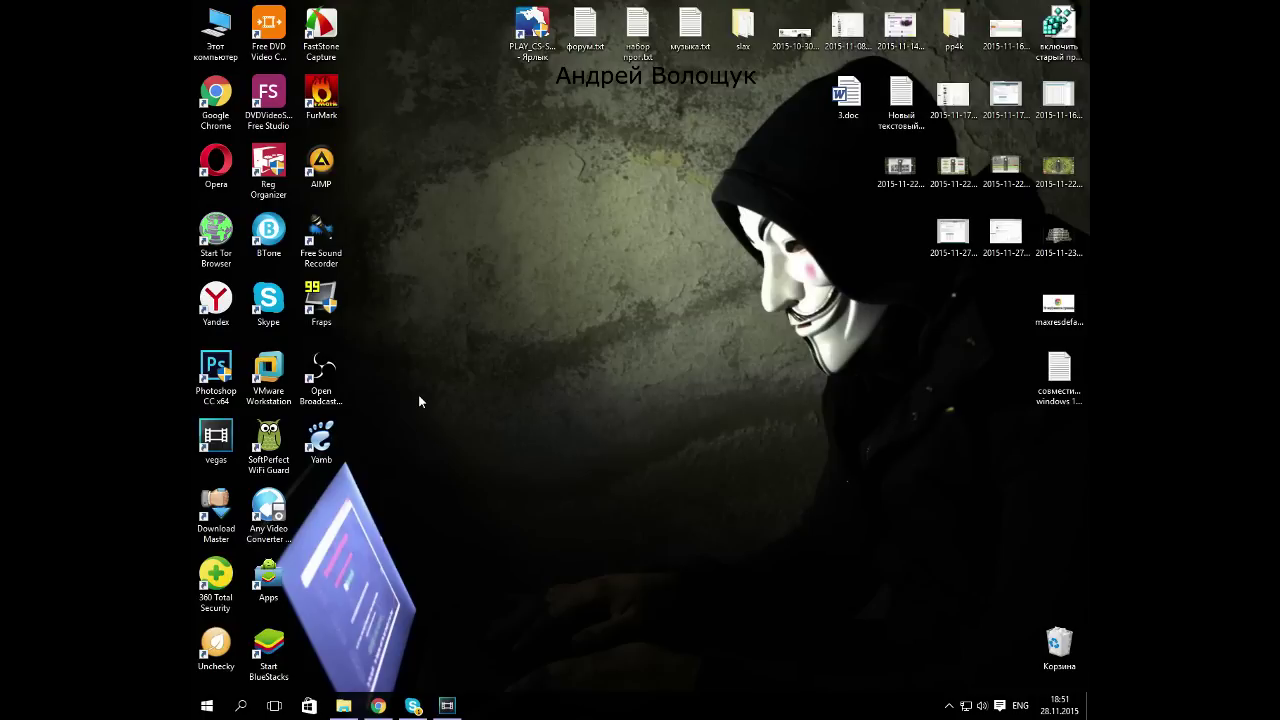
left_click(446, 705)
left_click(345, 705)
left_click(615, 185)
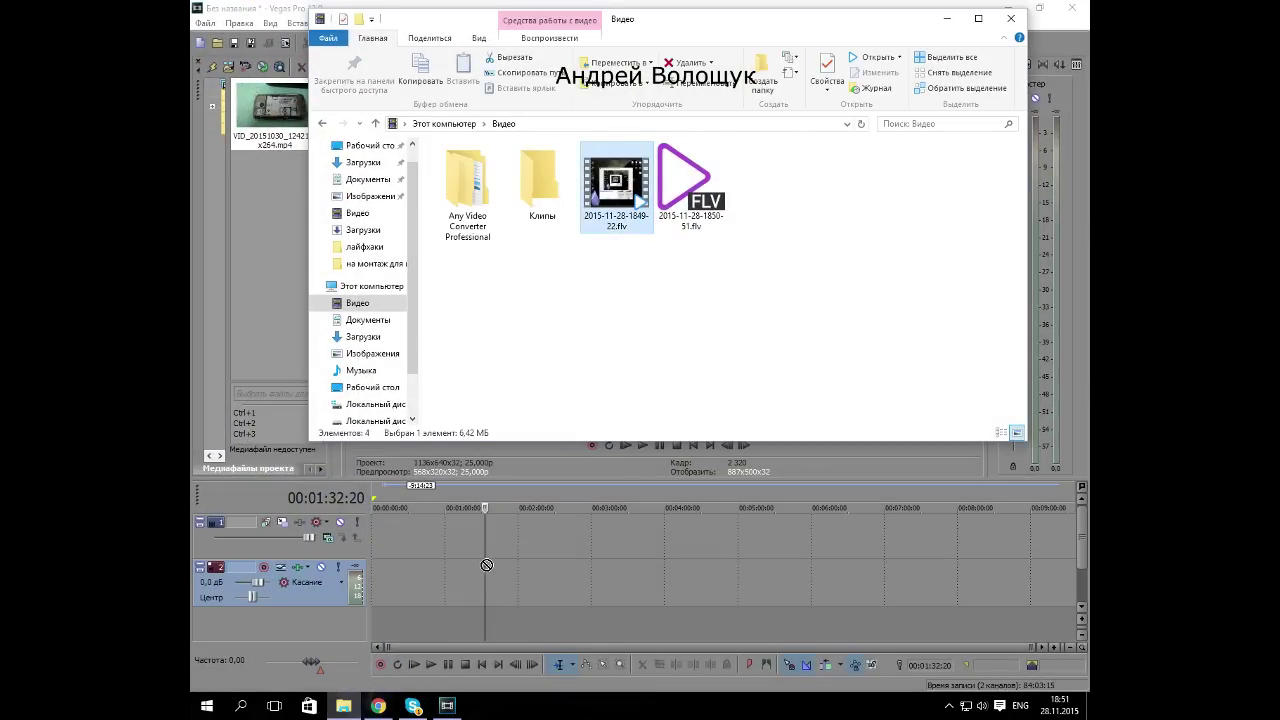
left_click_drag(486, 564, 486, 564)
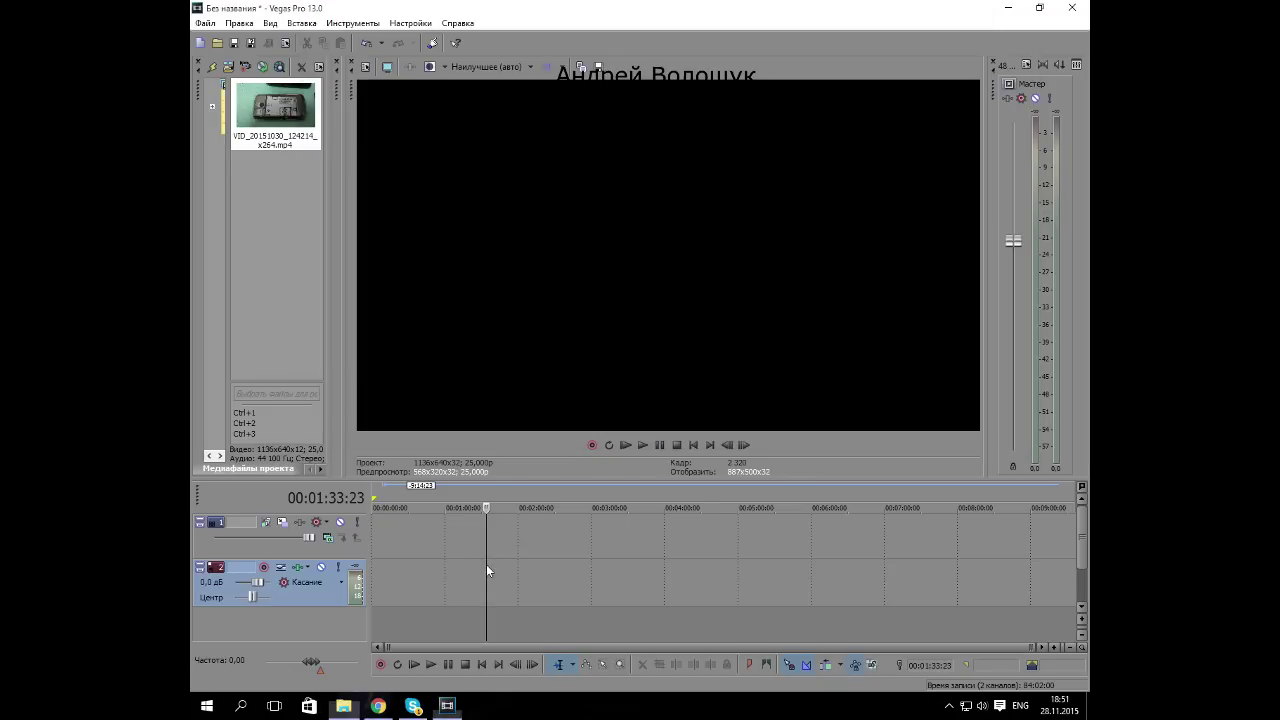
left_click(1008, 7)
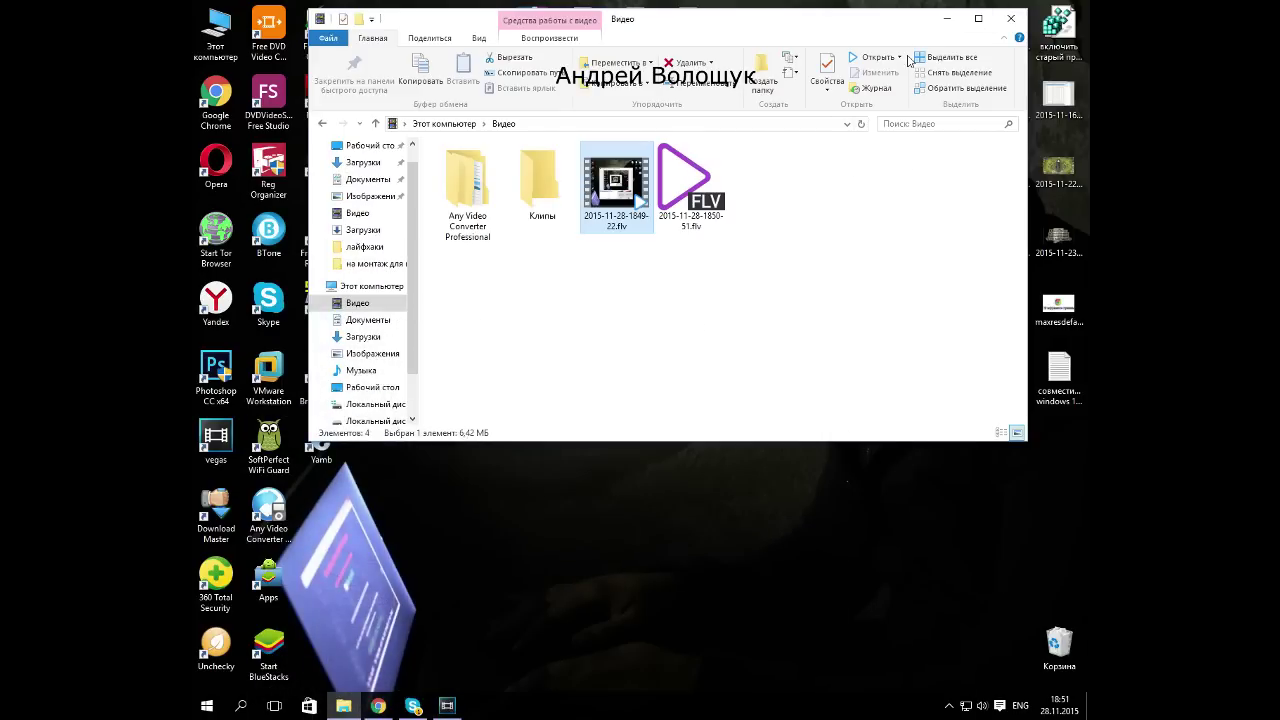
left_click(945, 18)
right_click(601, 277)
left_click(643, 336)
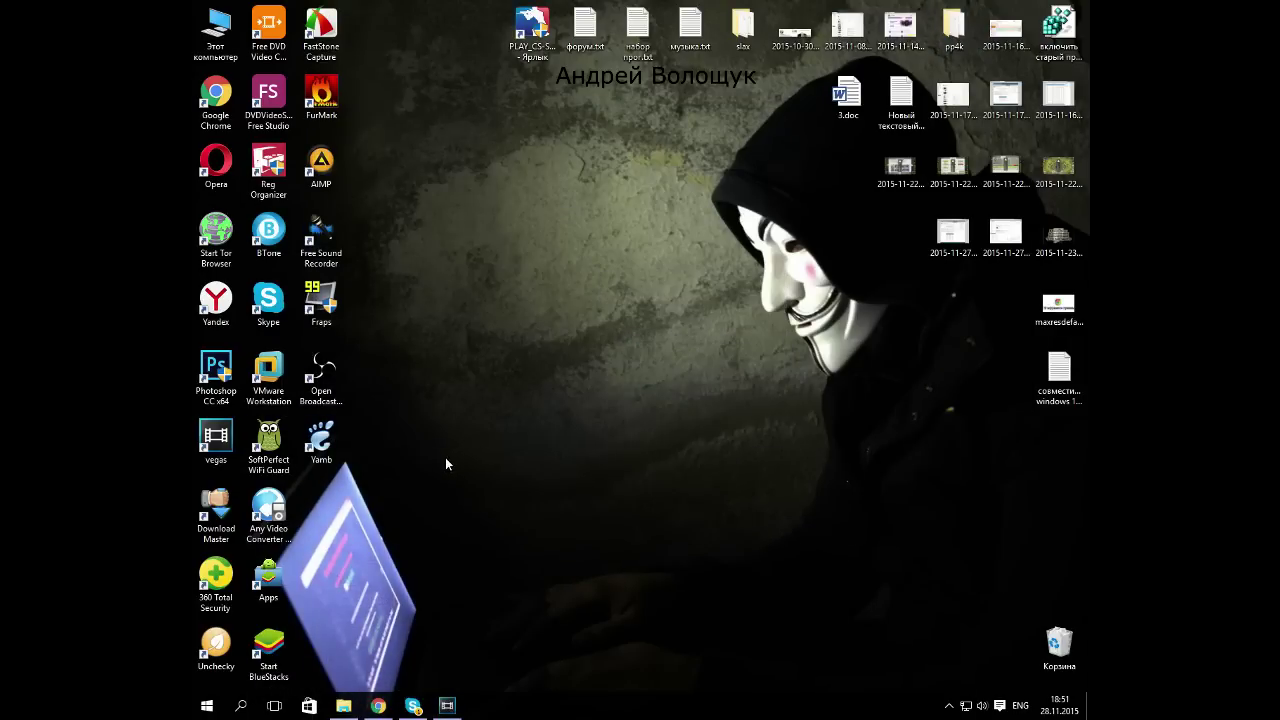
left_click(269, 540)
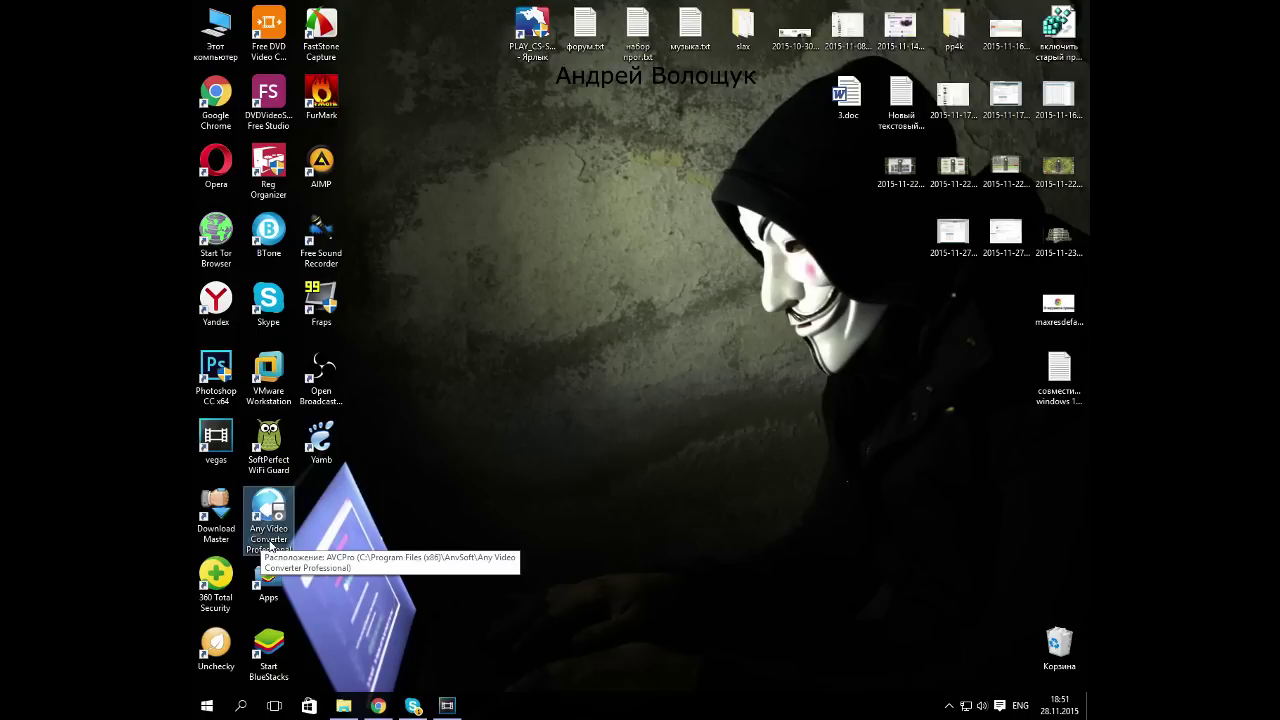
double_click(269, 540)
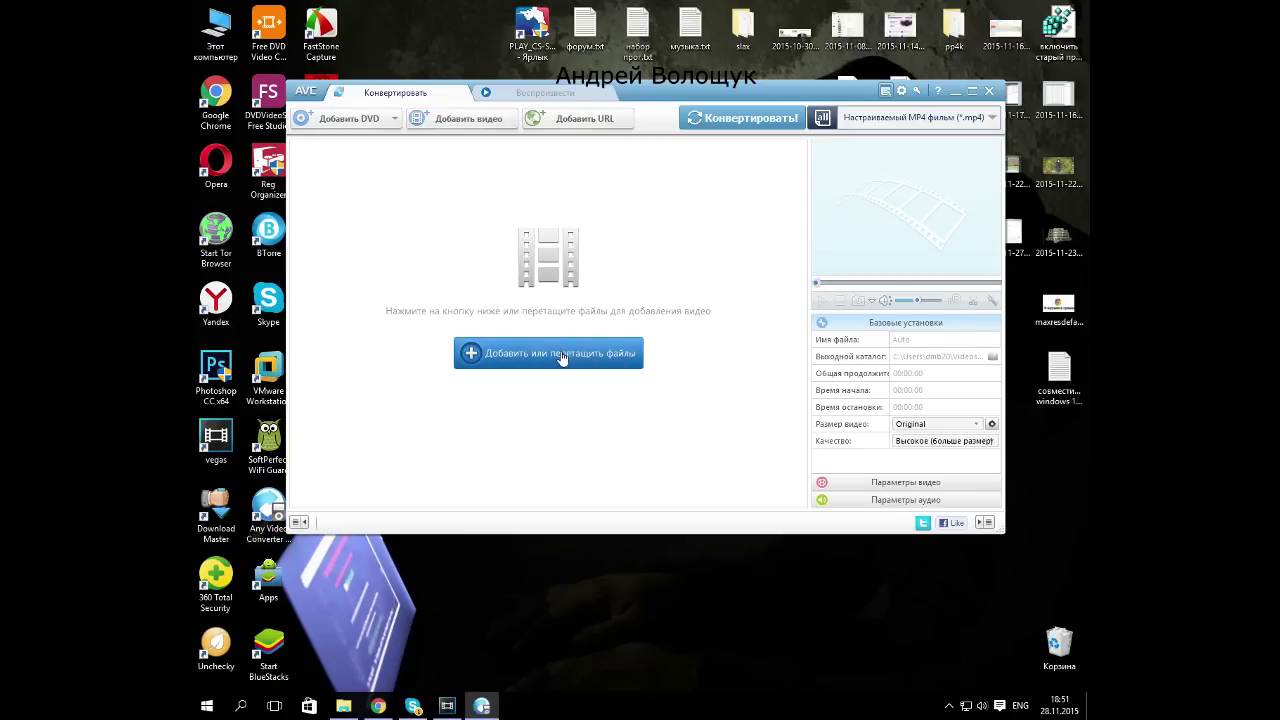
left_click(348, 708)
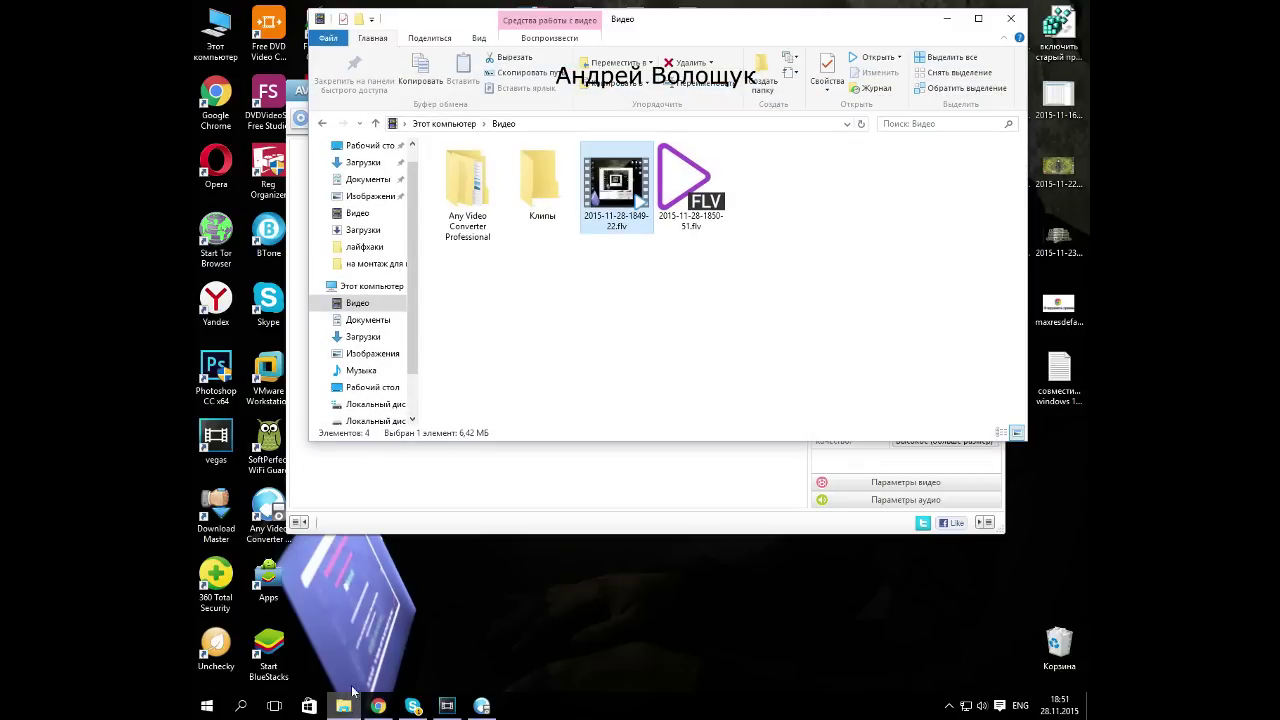
left_click_drag(642, 14, 802, 22)
left_click_drag(776, 195, 418, 280)
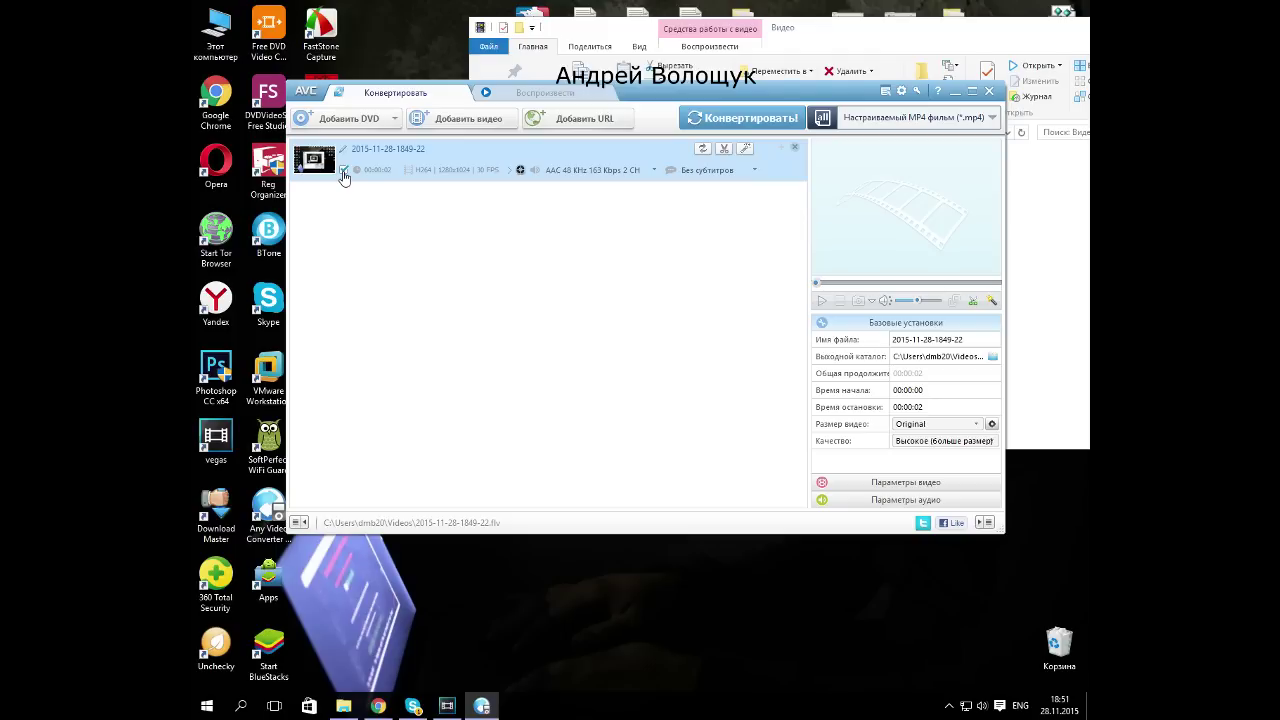
Choose "Настраиваемый MP4 фильм (*.mp4)" from the video formats as the output profile.
left_click(823, 118)
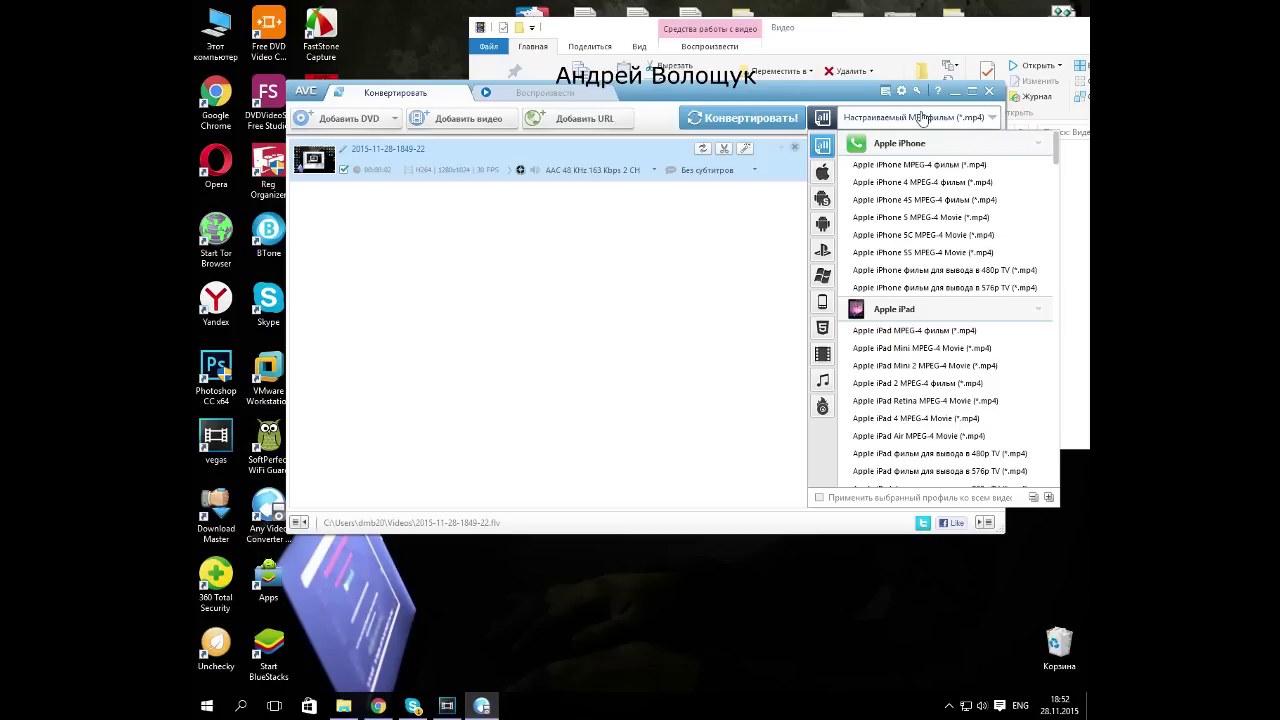
scroll(908, 328, "down", 4)
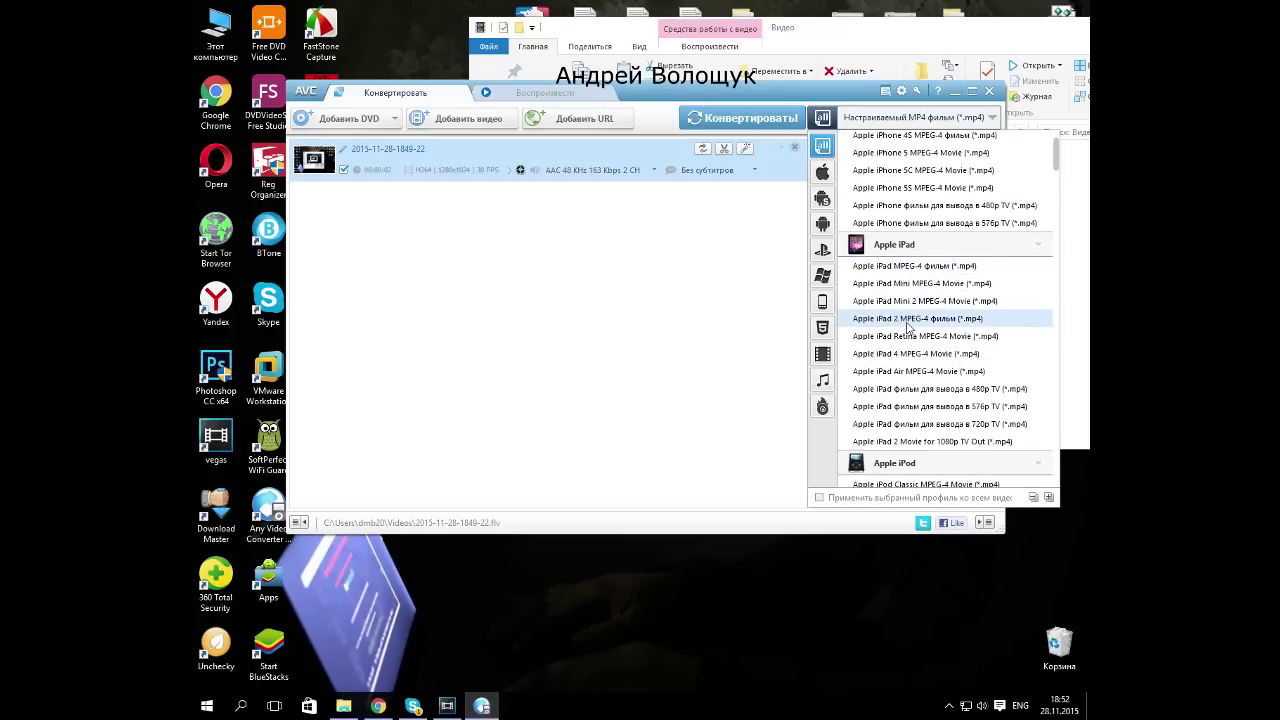
scroll(908, 328, "down", 15)
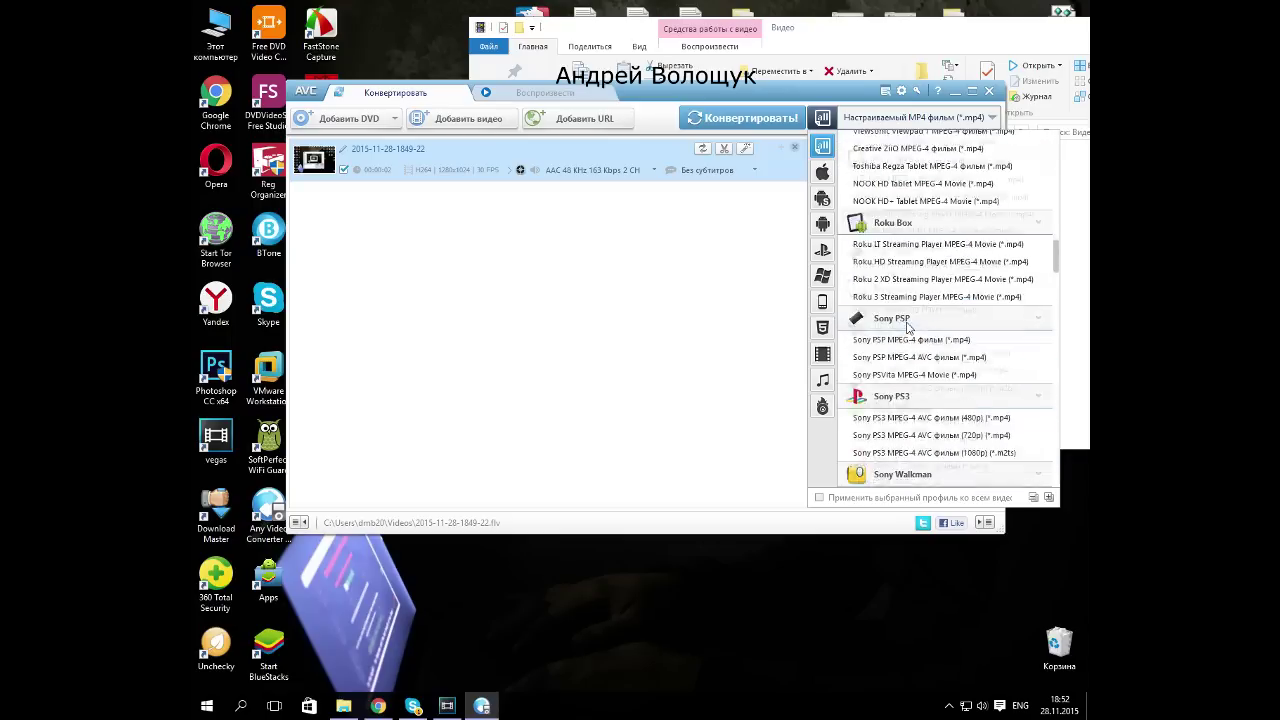
scroll(908, 328, "down", 10)
left_click_drag(1058, 383, 1058, 423)
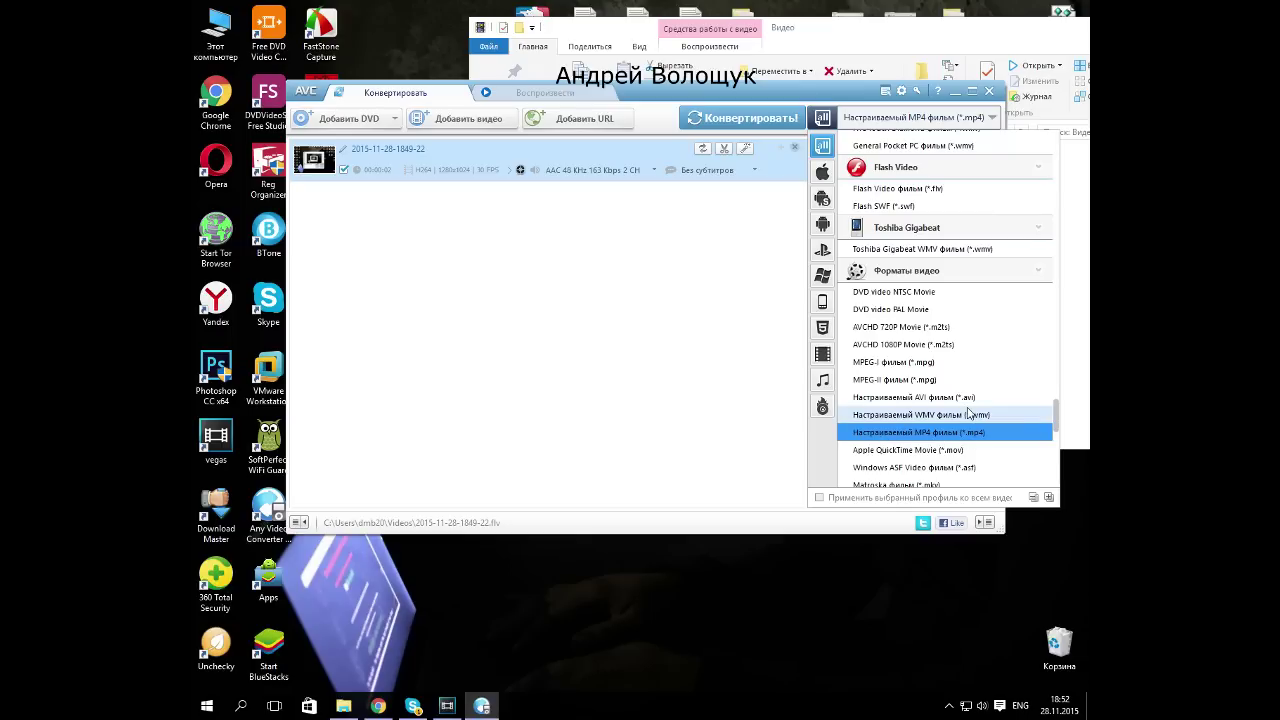
scroll(968, 415, "down", 3)
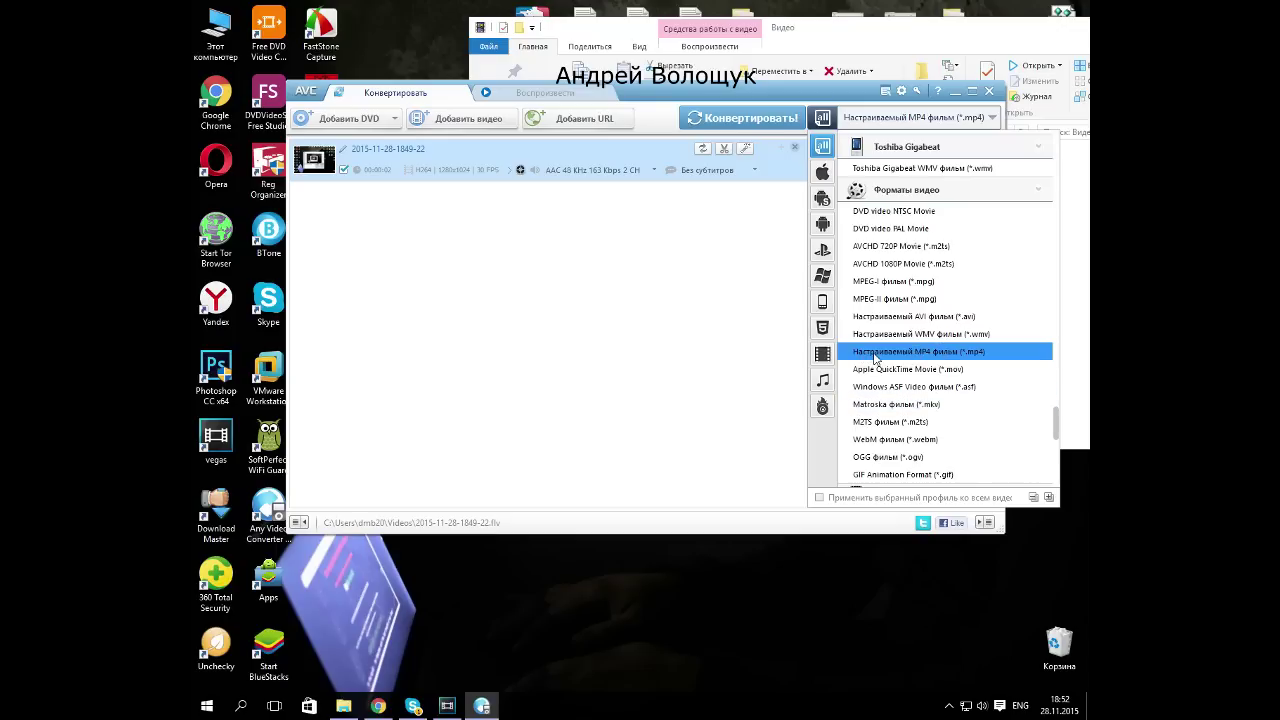
left_click(967, 358)
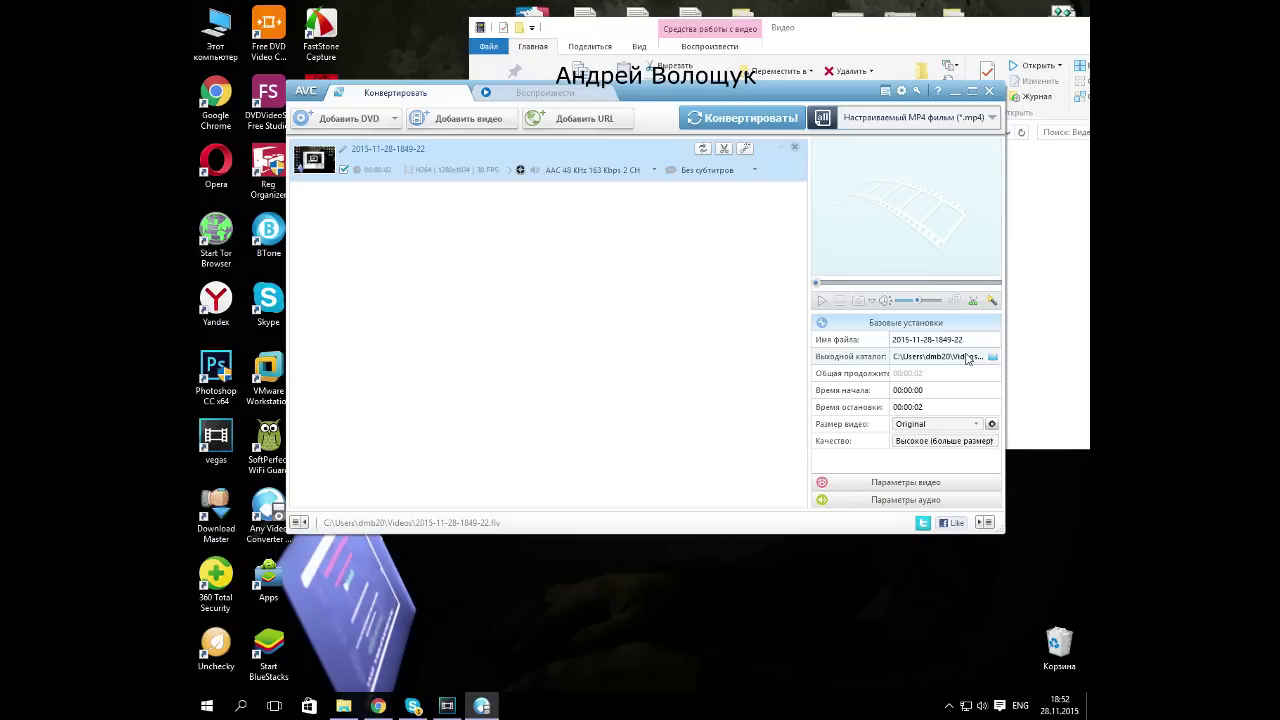
Review the available video size and quality options for the output, leaving both settings as they are.
left_click(935, 426)
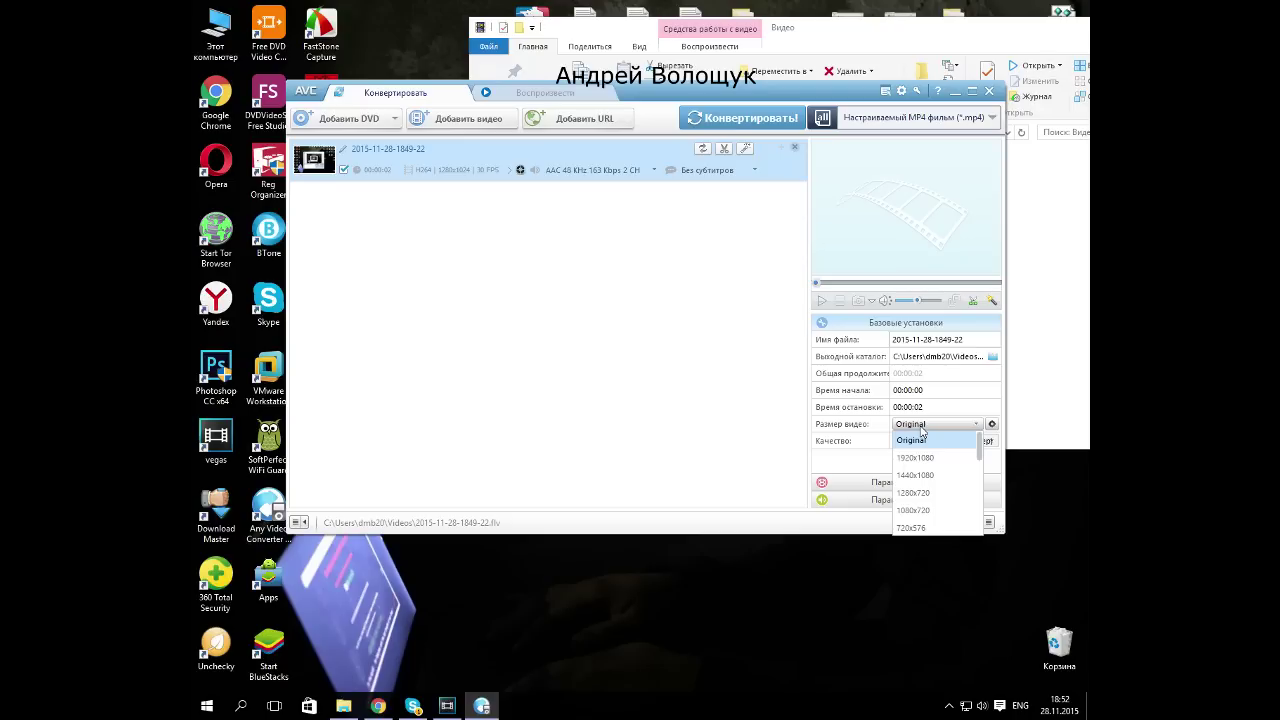
left_click(923, 433)
left_click(926, 442)
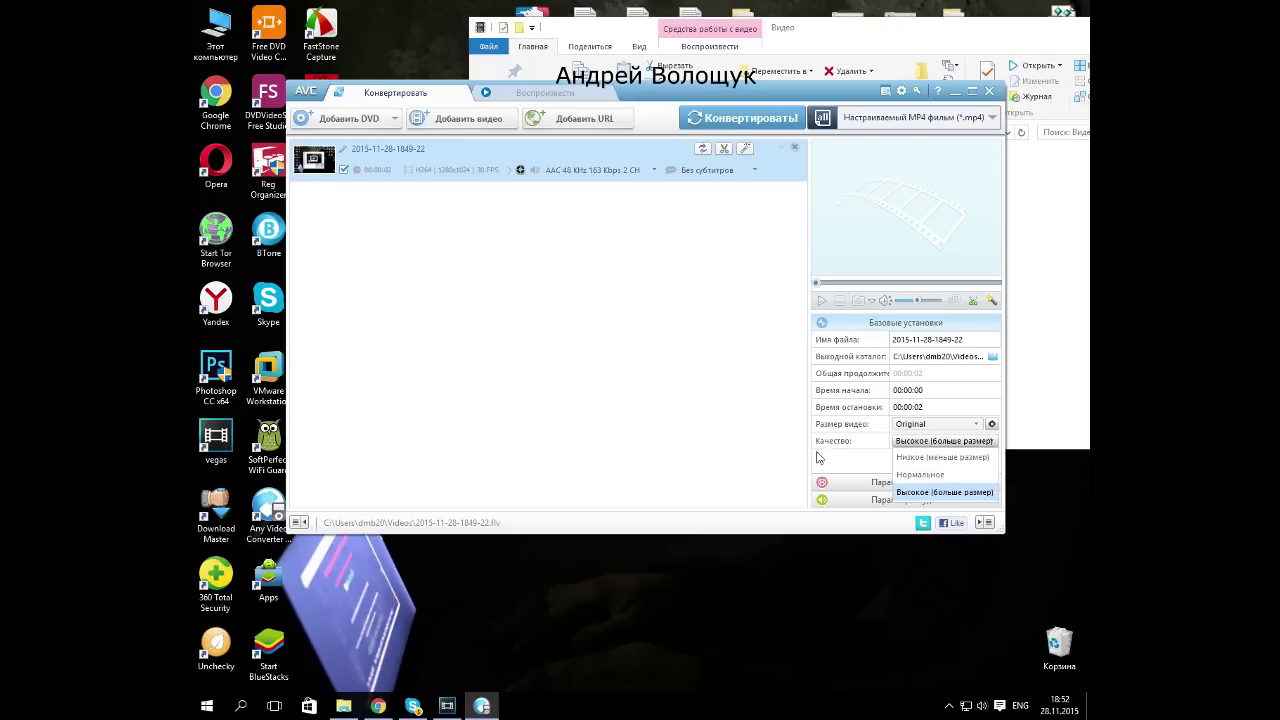
left_click(780, 444)
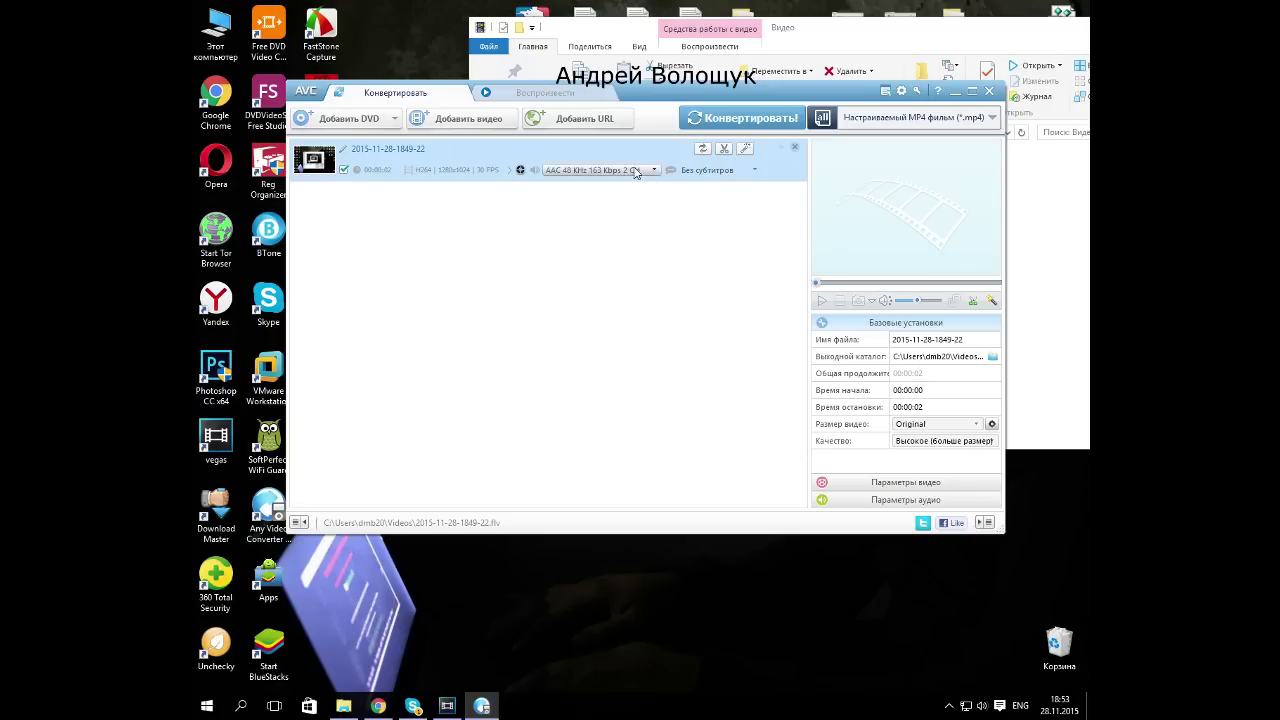
Convert the video to MP4 and open its destination folder.
left_click(731, 128)
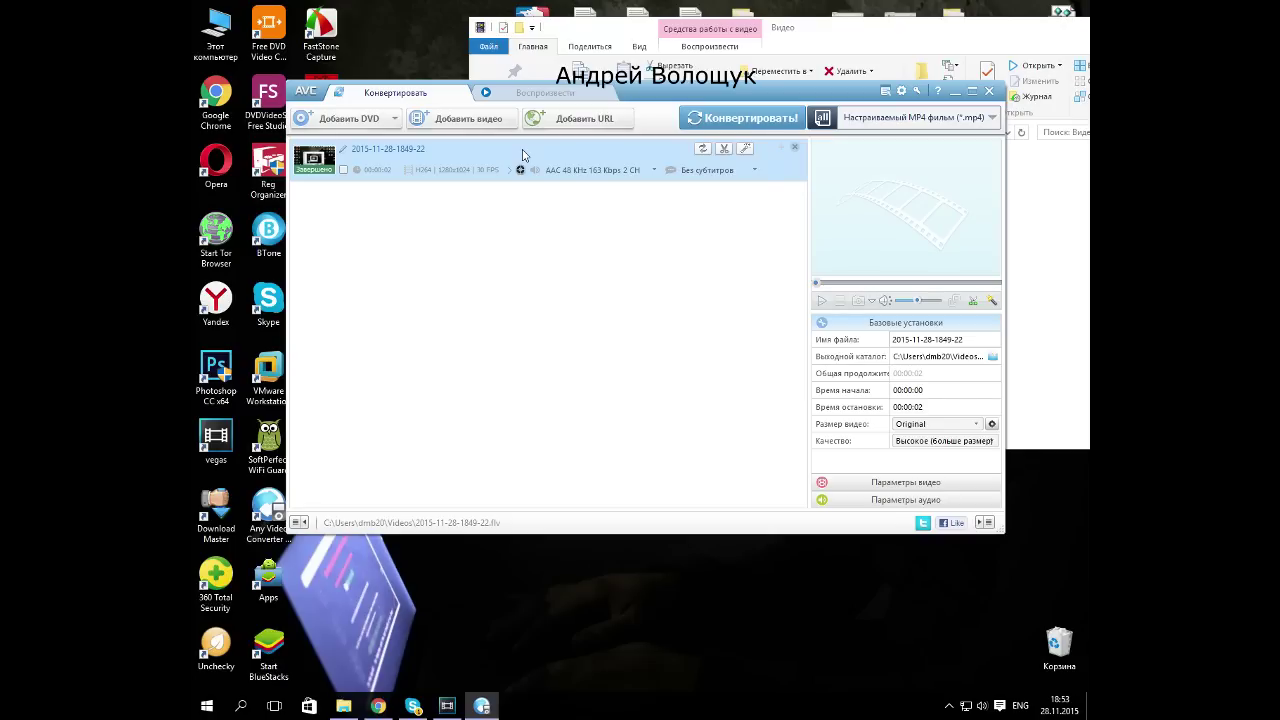
right_click(522, 153)
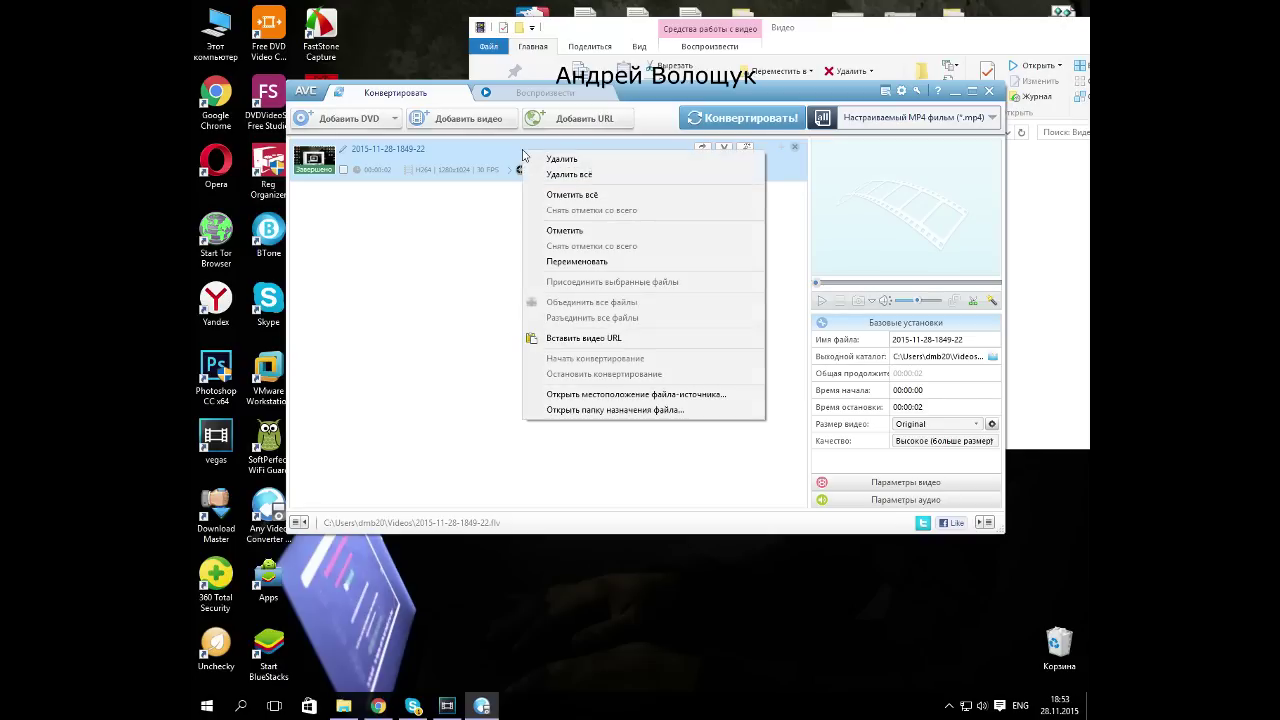
left_click(595, 410)
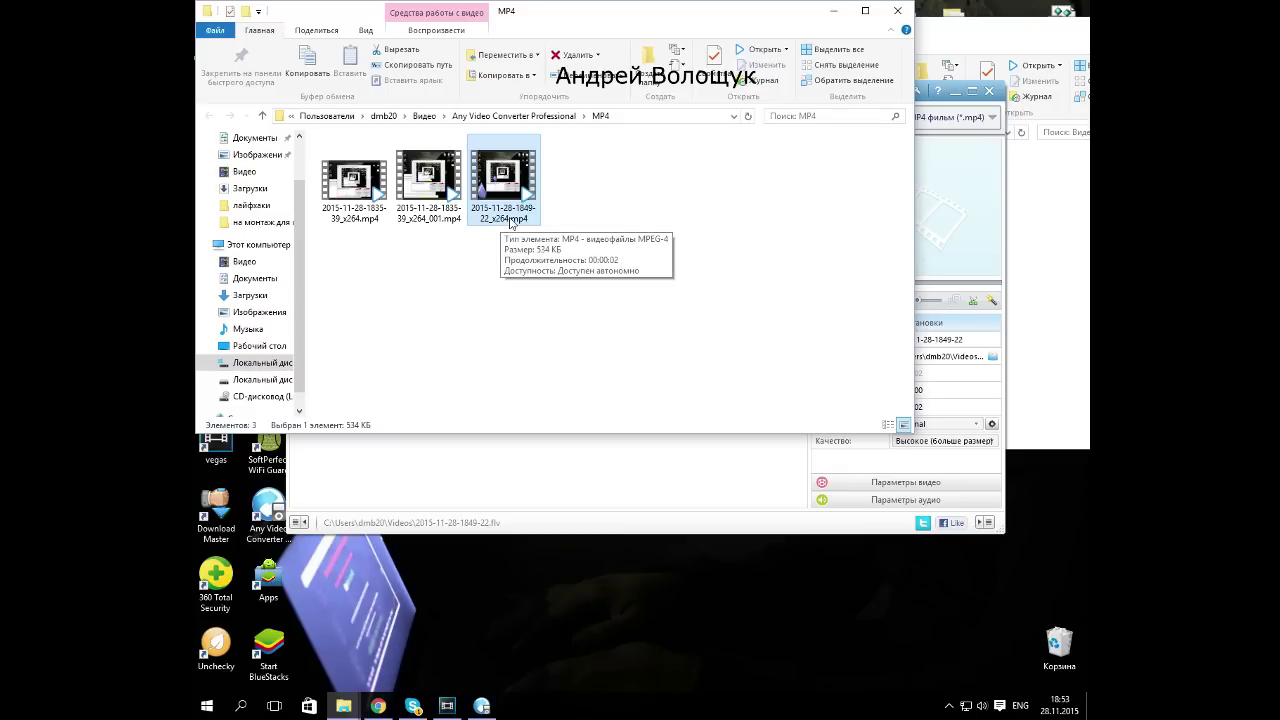
mouse_move(345, 706)
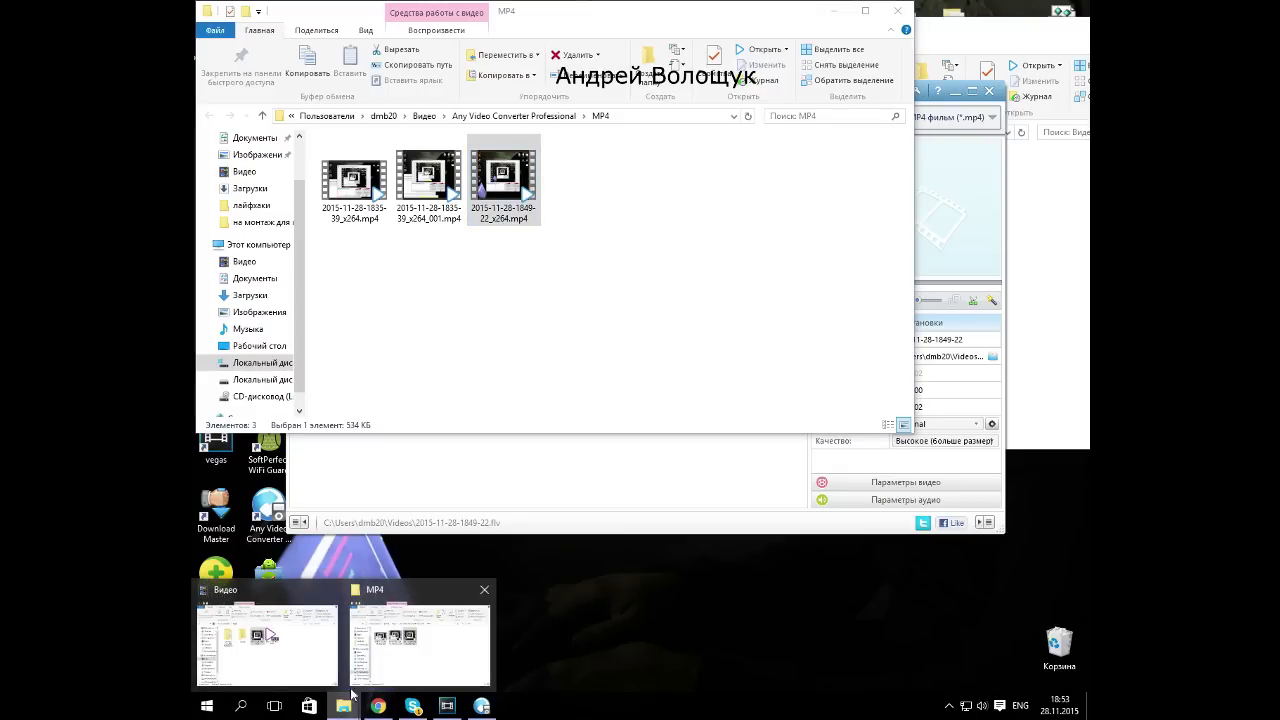
left_click(417, 634)
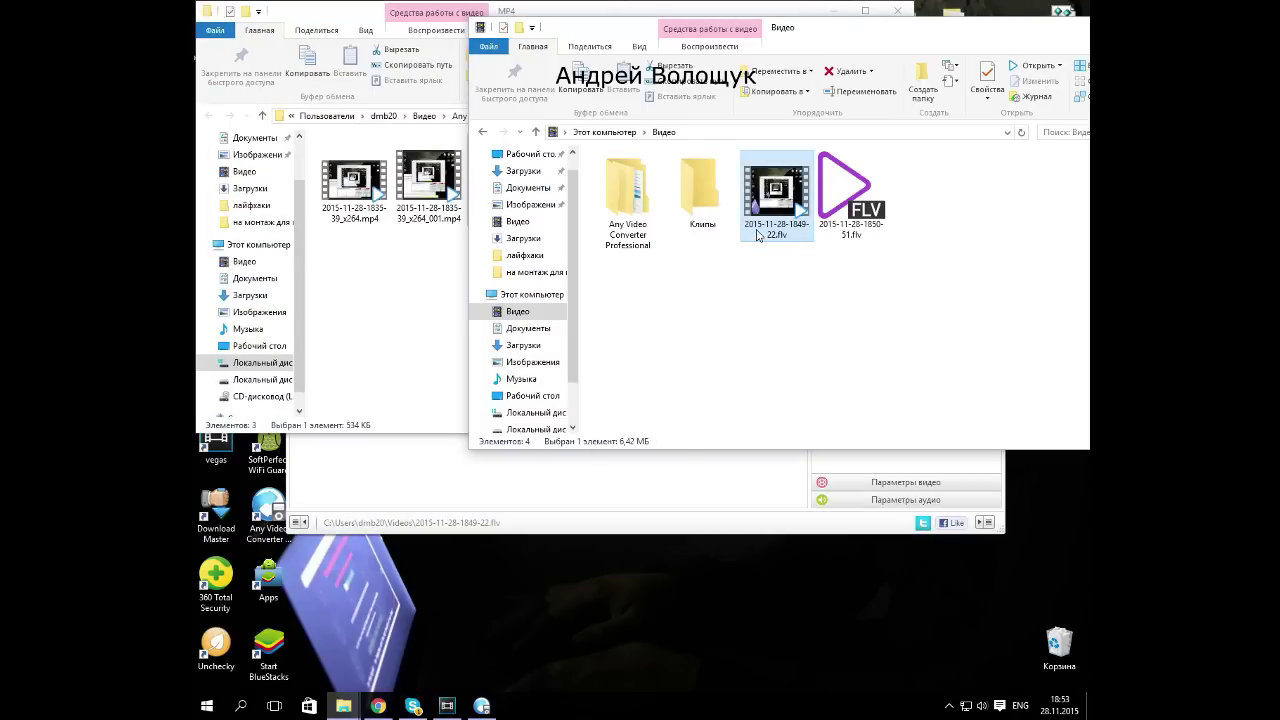
mouse_move(758, 235)
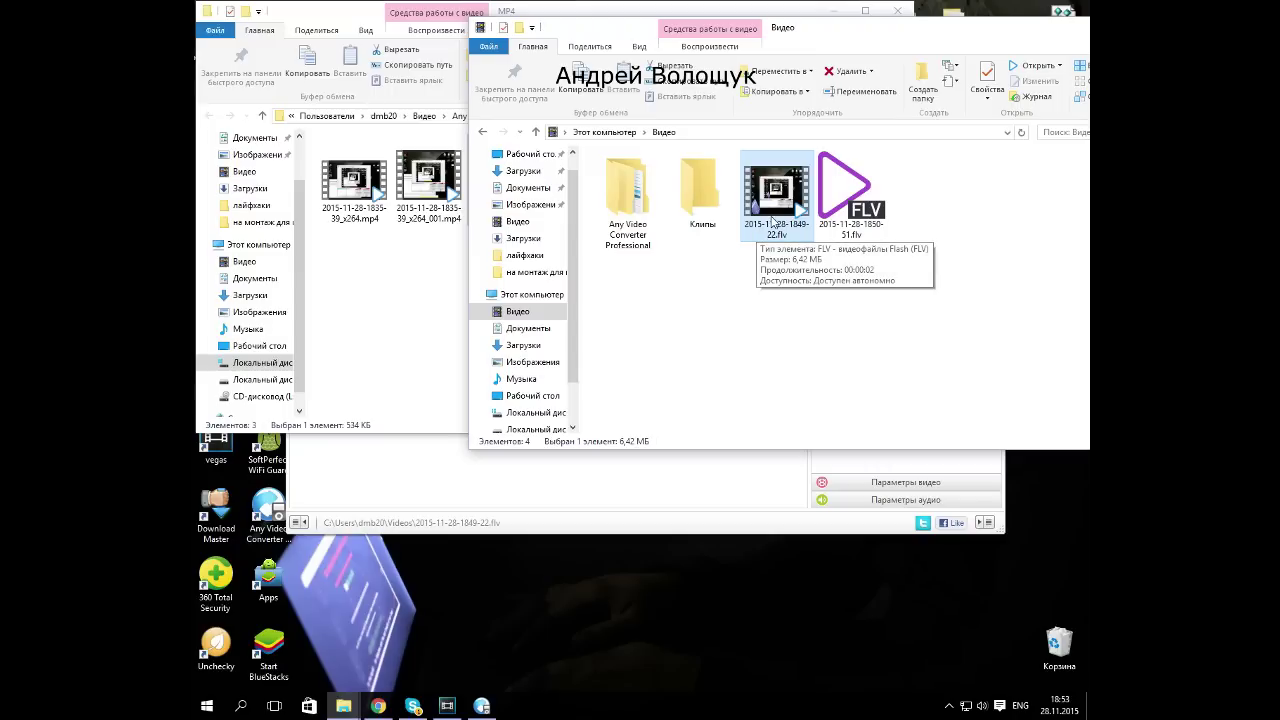
double_click(773, 222)
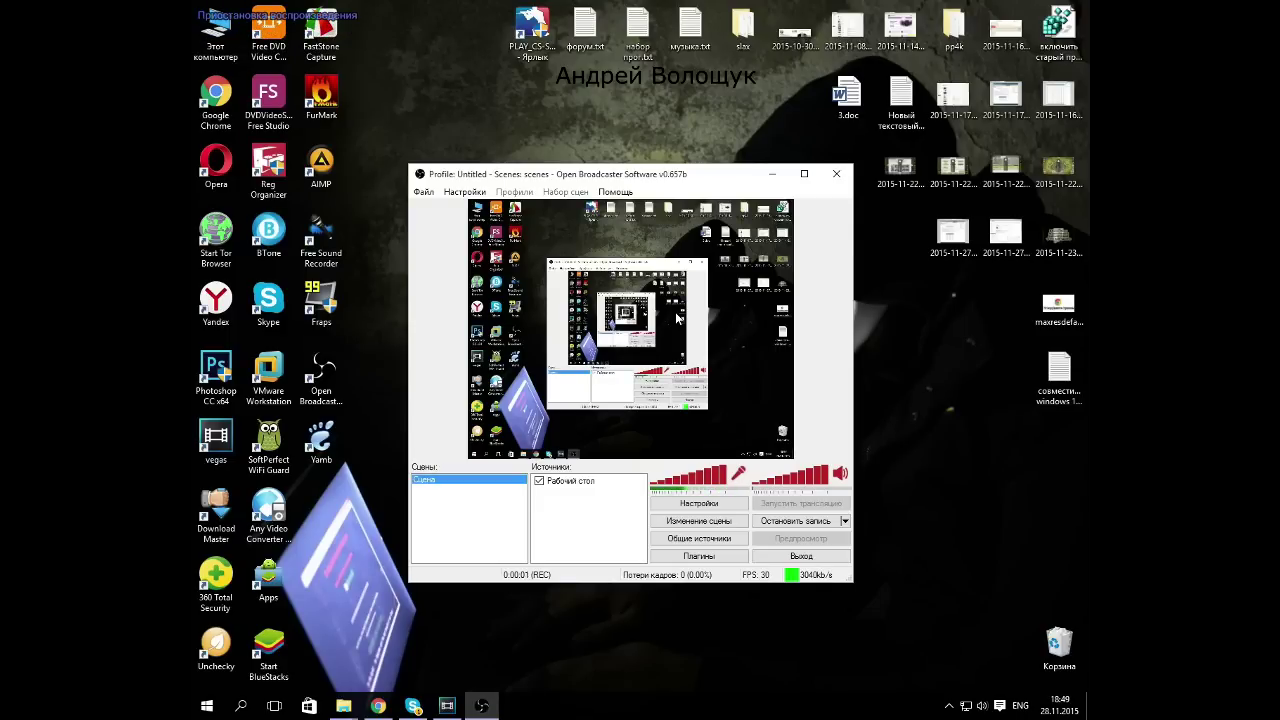
key("Return")
left_click(1081, 9)
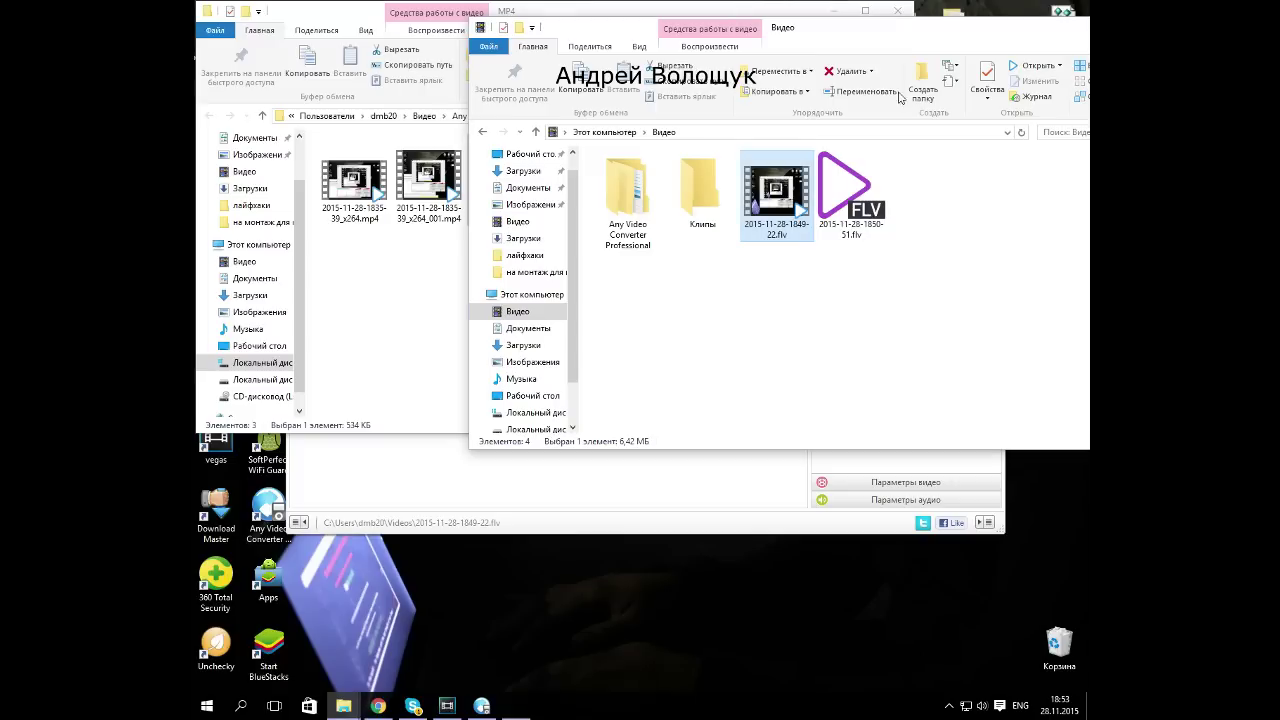
left_click(418, 287)
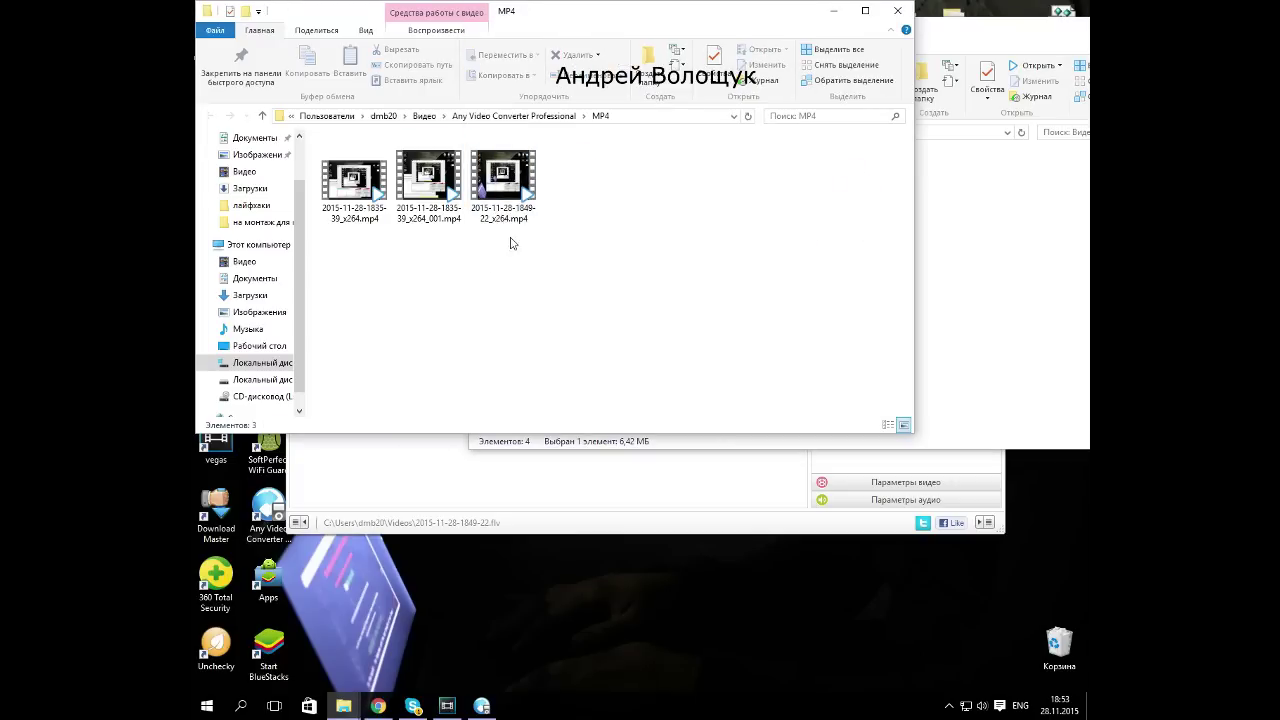
left_click(497, 190)
double_click(497, 190)
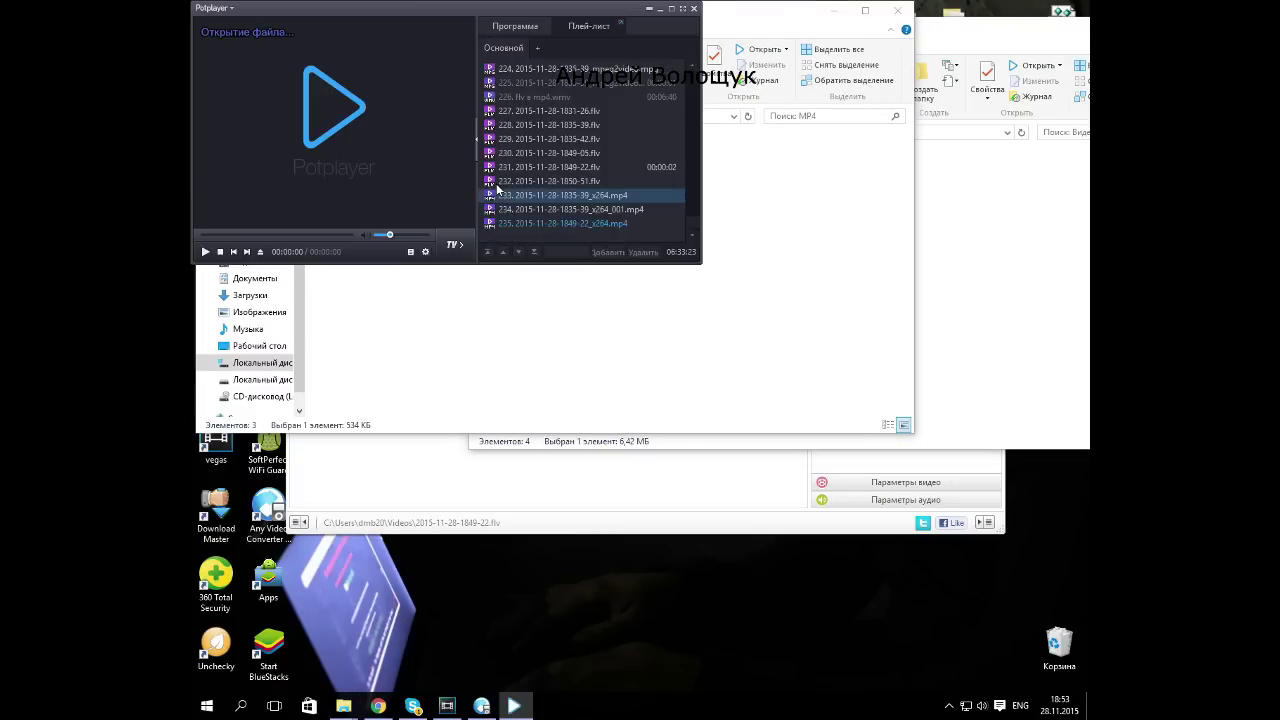
key("space")
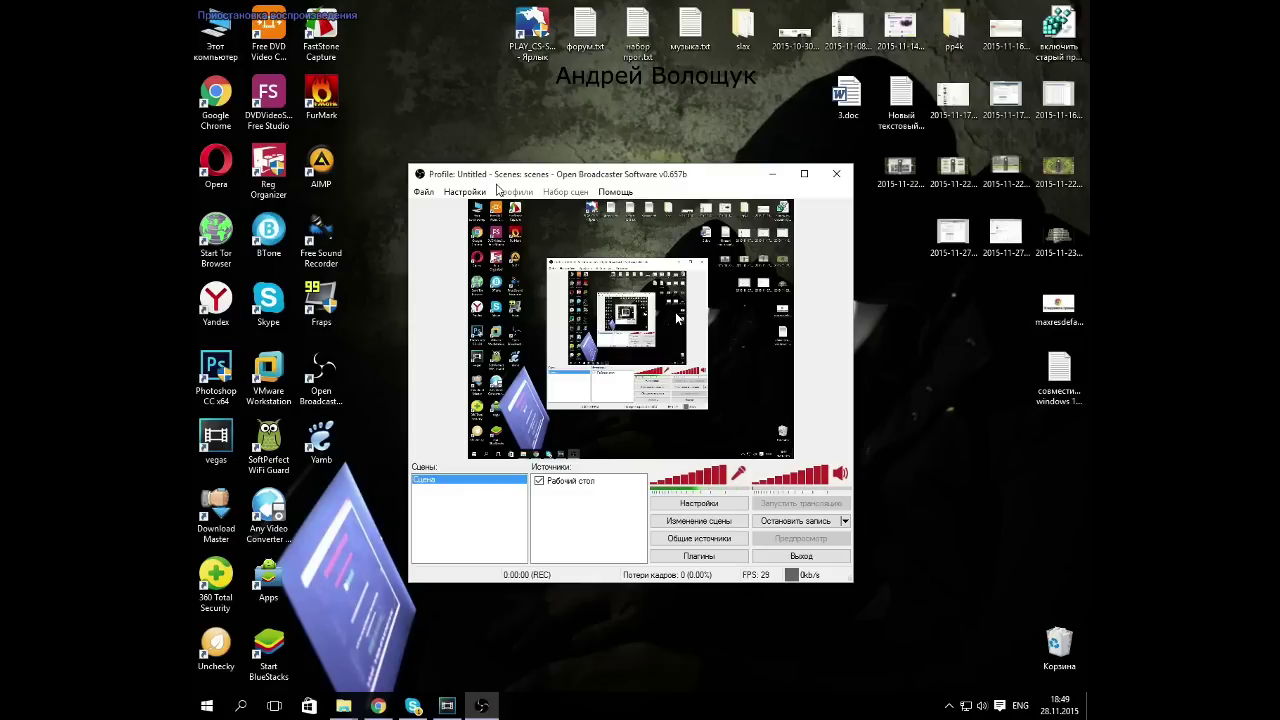
key("Return")
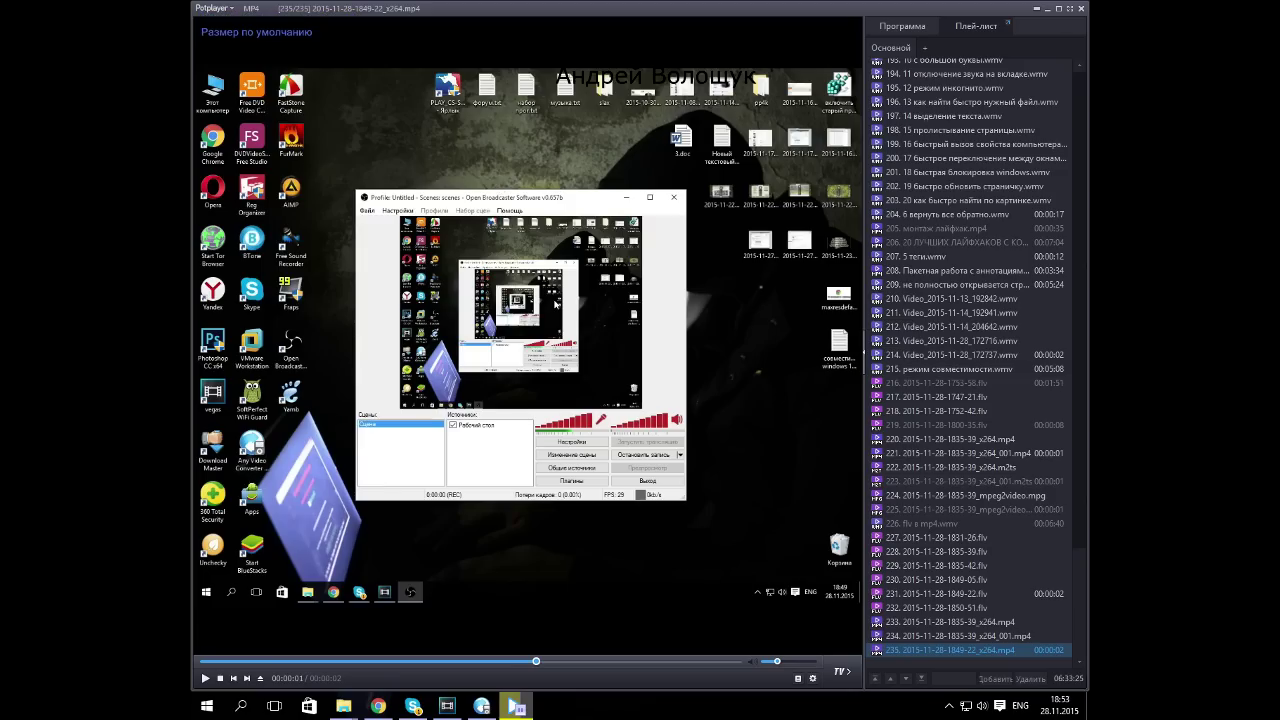
left_click(1081, 8)
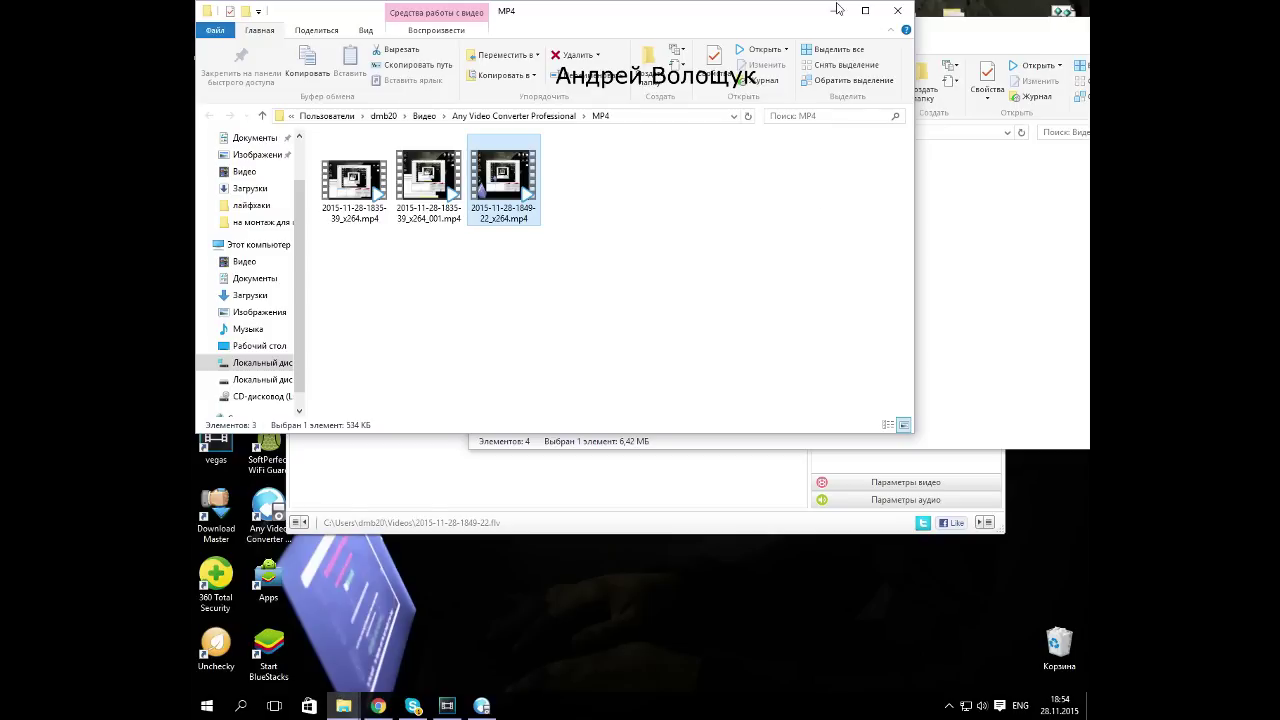
Minimize the MP4 folder and Any Video Converter windows, and select the Free DVD Video C... shortcut on the desktop.
left_click(837, 10)
left_click(406, 357)
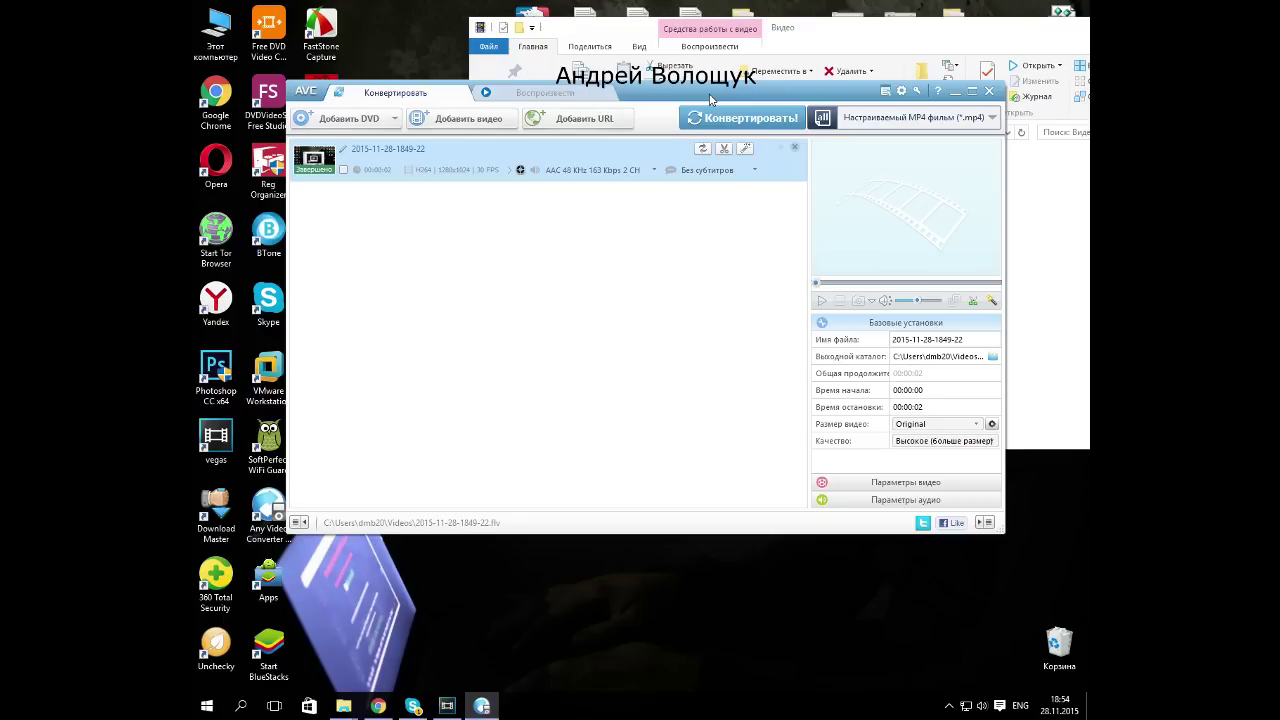
left_click_drag(710, 100, 705, 185)
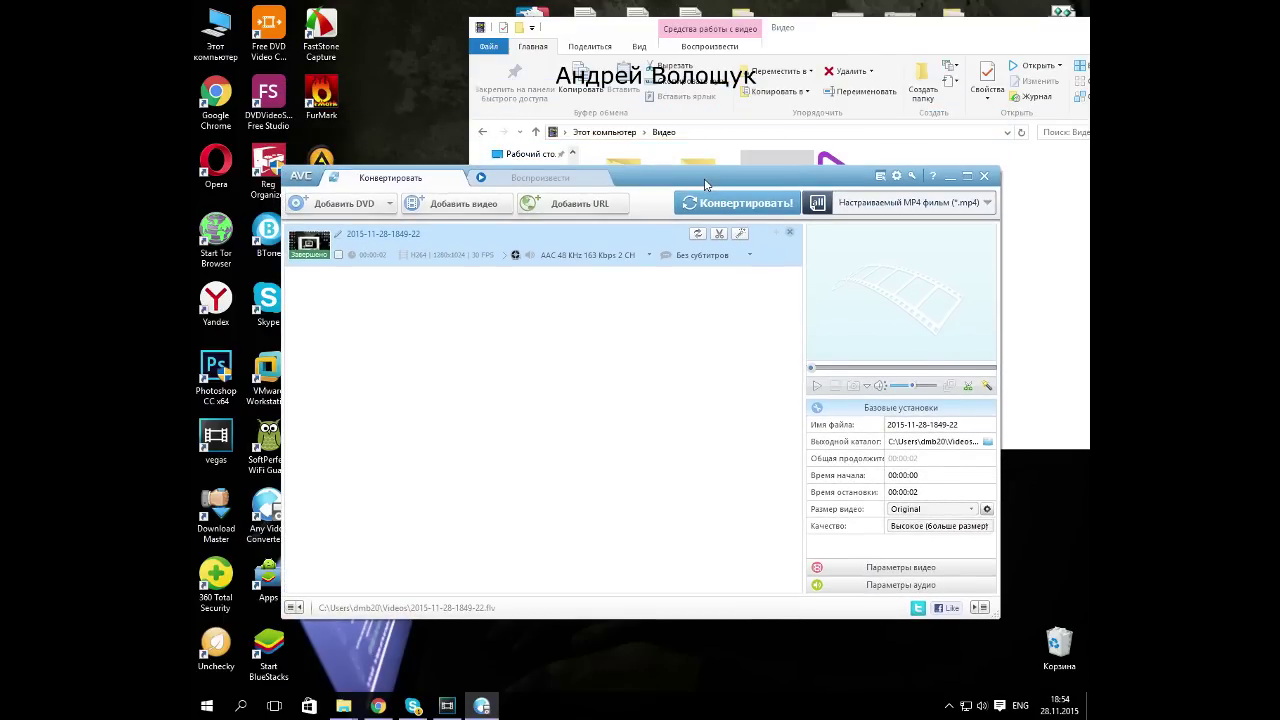
left_click(950, 176)
left_click(276, 45)
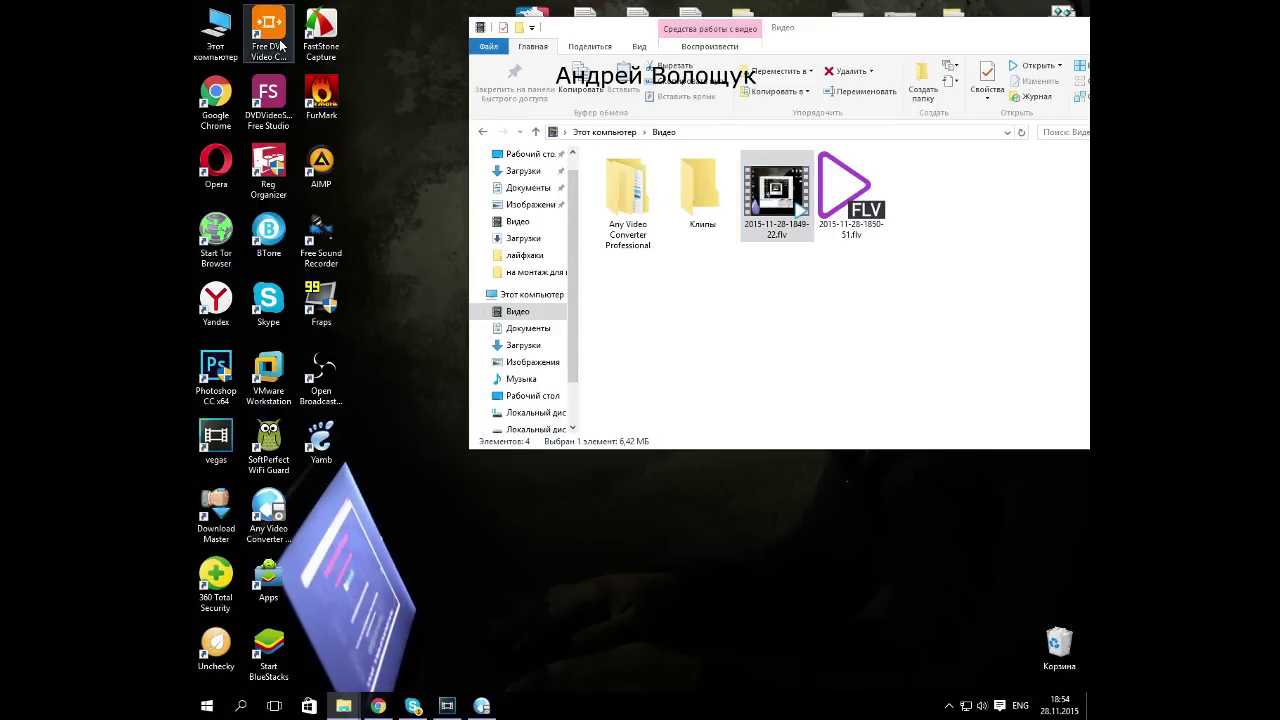